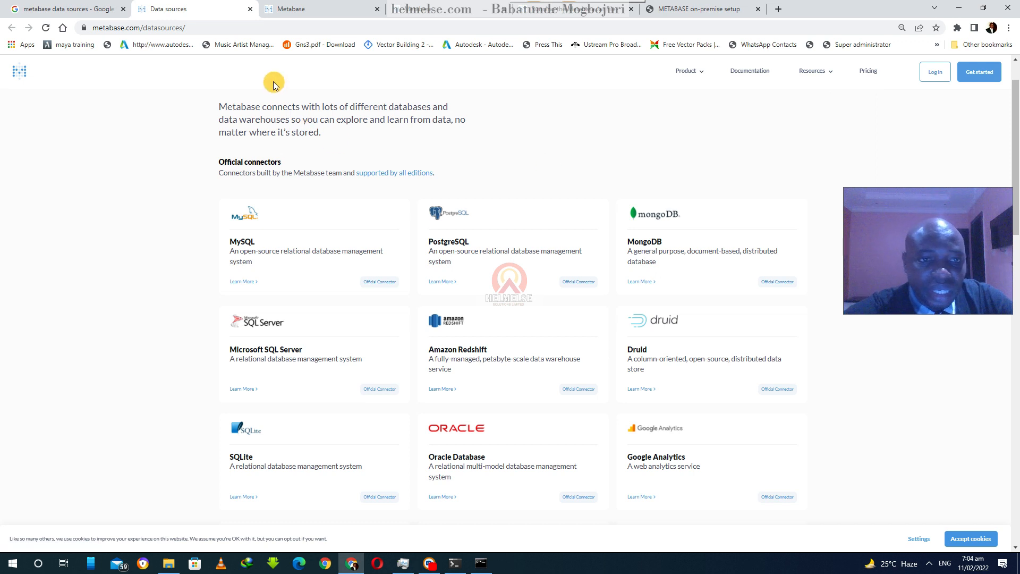
- Examine the downloaded Metabase files in the tools folder alongside the download page
left_click(318, 6)
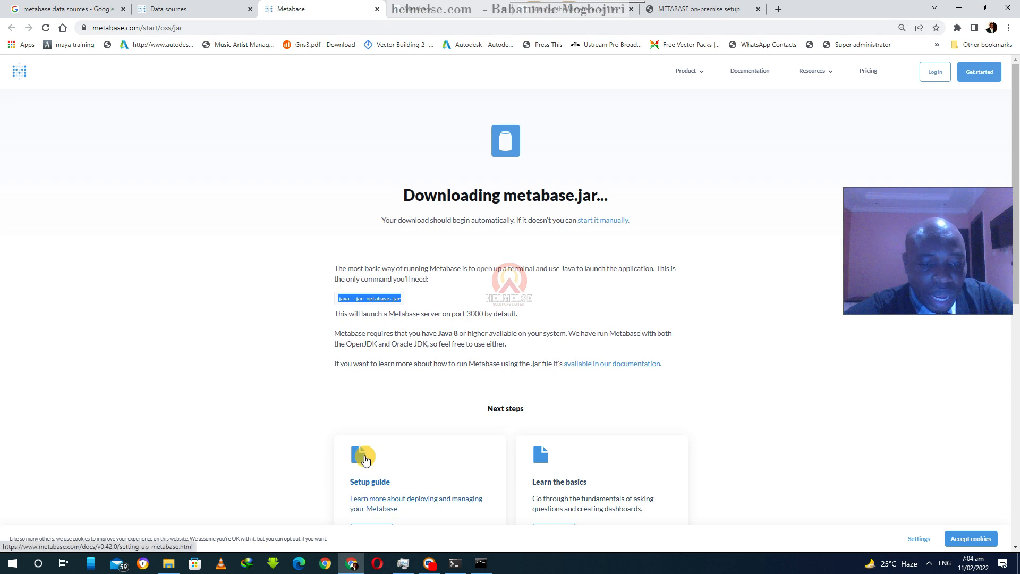
left_click(167, 562)
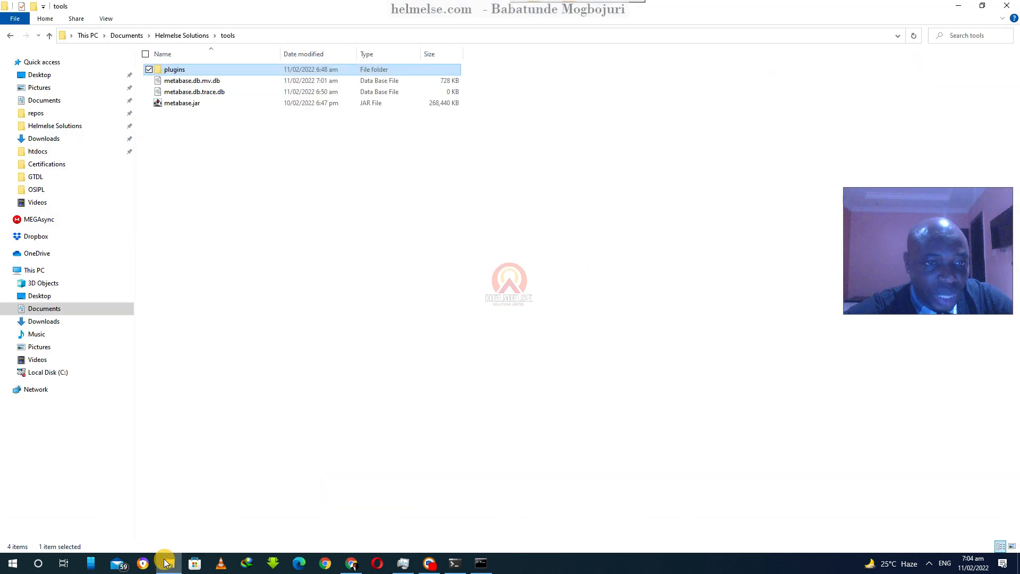
left_click(283, 83)
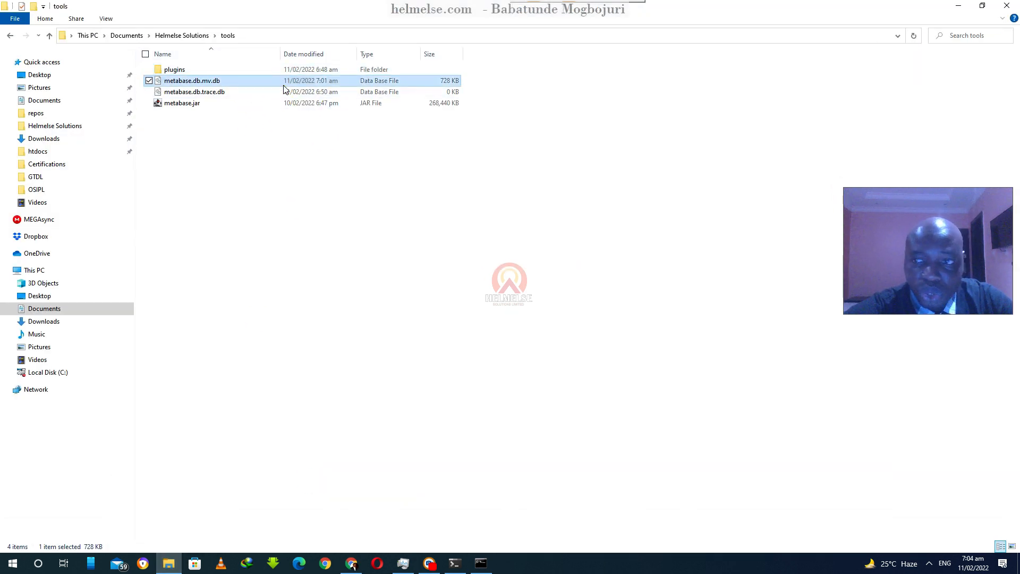
left_click(959, 7)
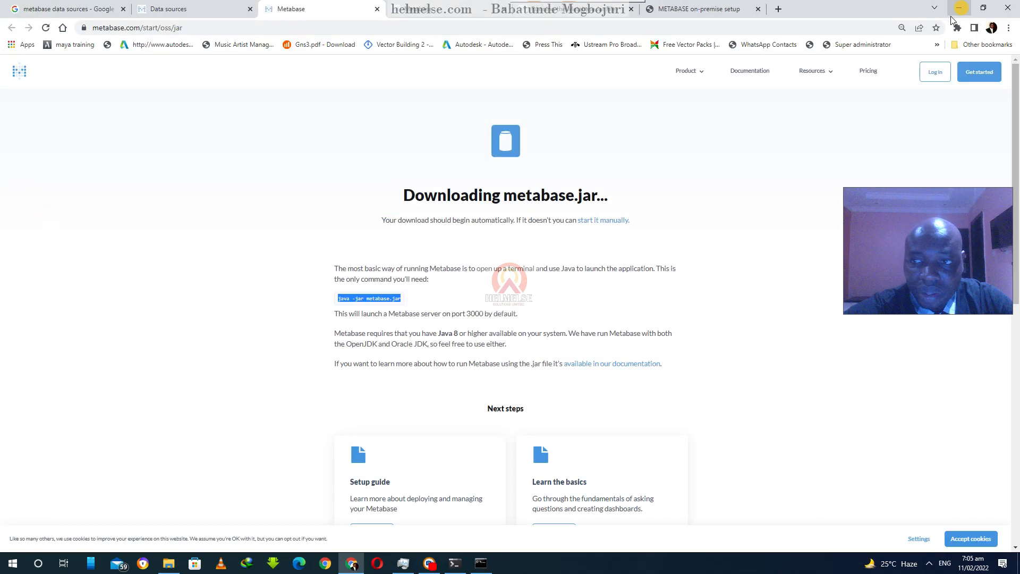
- Check the PowerShell window running java -jar metabase.jar and switch to the local Metabase setup tab
left_click(481, 568)
left_click(481, 568)
left_click(460, 568)
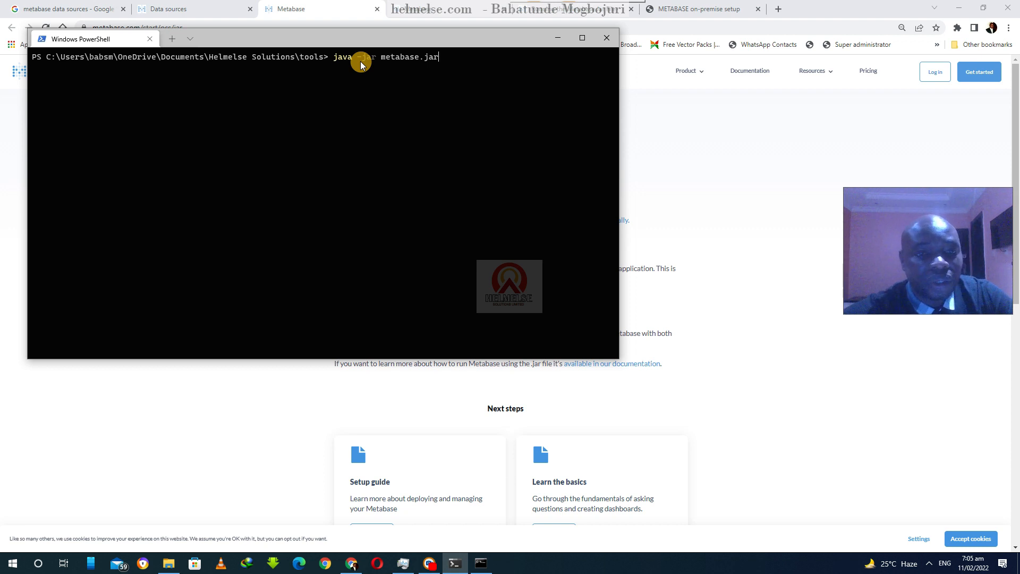
left_click(677, 115)
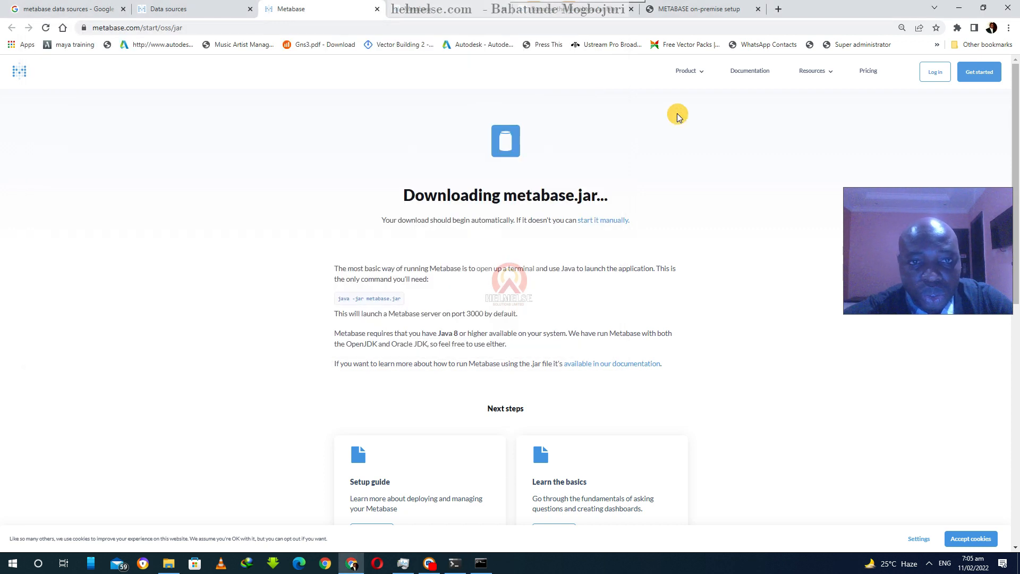
left_click(451, 15)
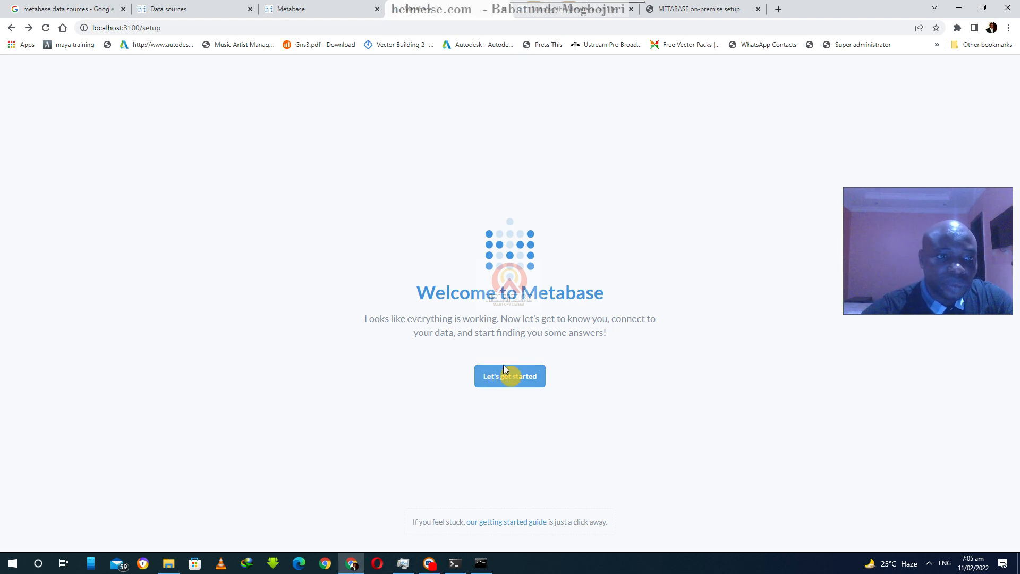
- Start the Metabase setup and keep English as the preferred language
left_click(363, 28)
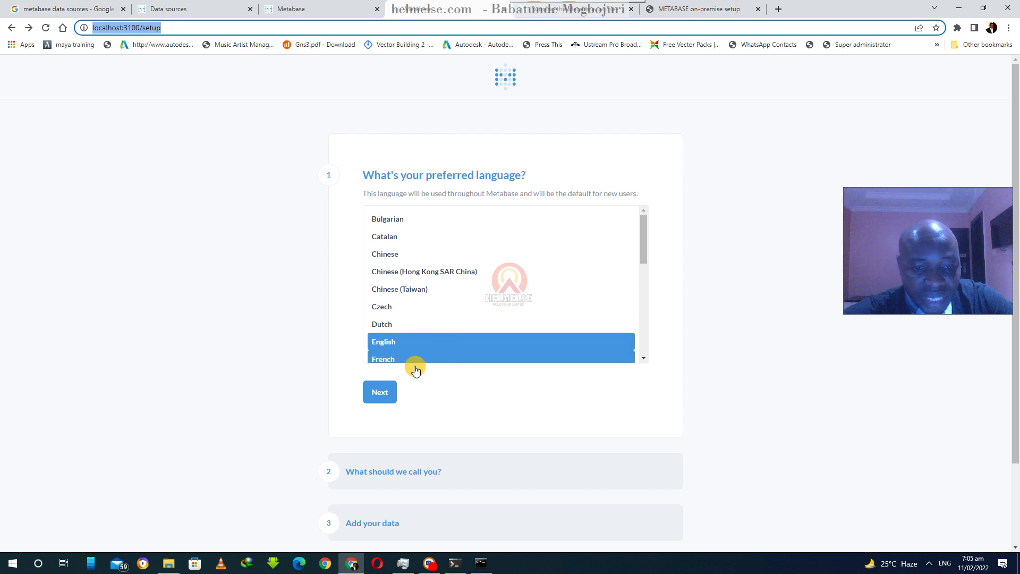
left_click(383, 397)
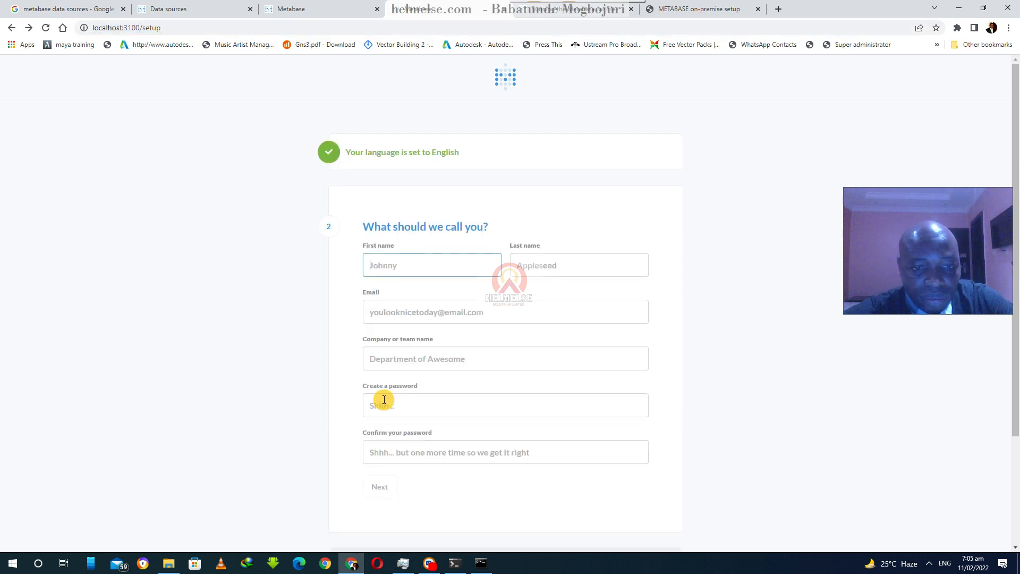
- Enter the user's first name and last name in the setup form
left_click(406, 263)
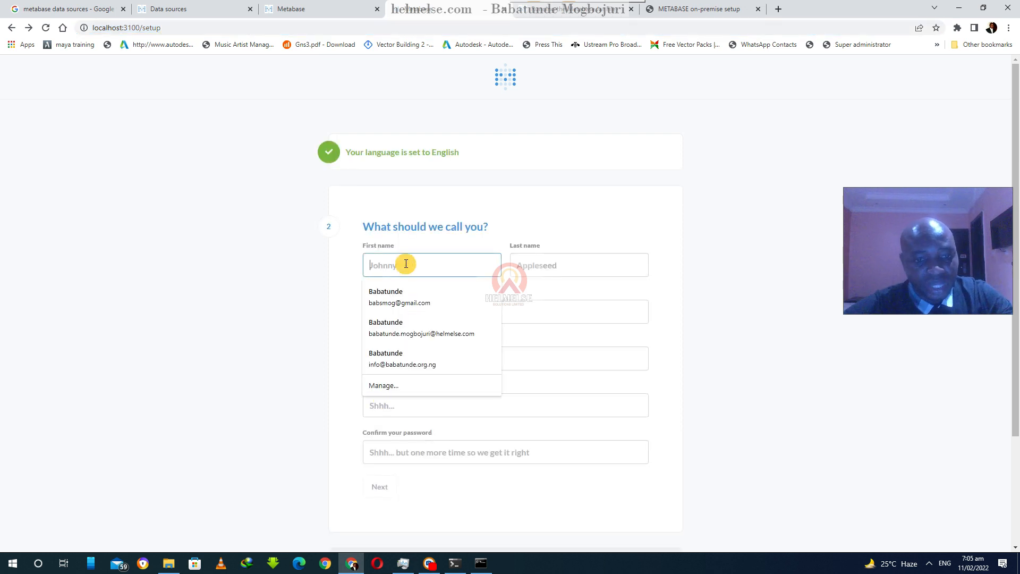
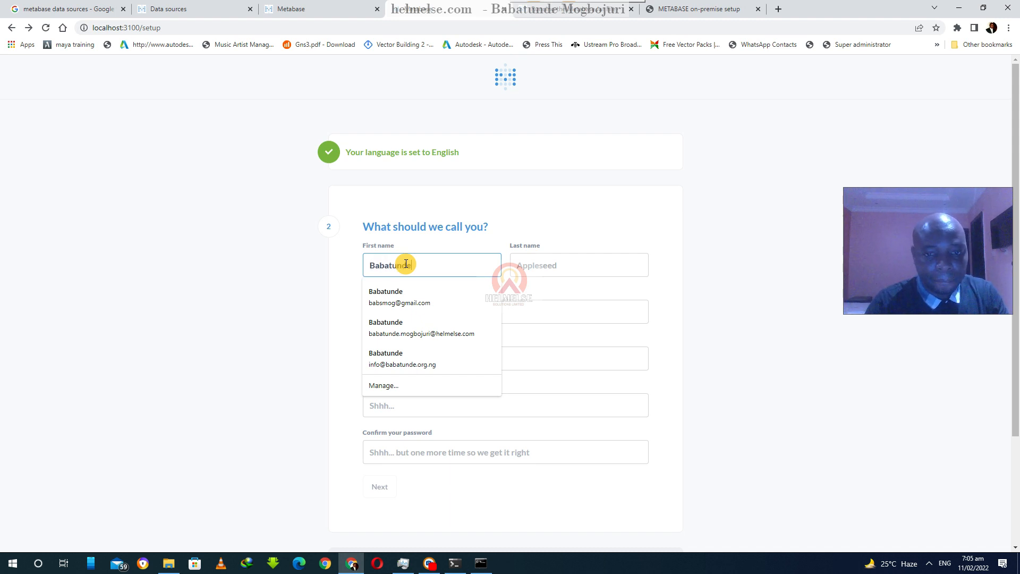
key("Tab")
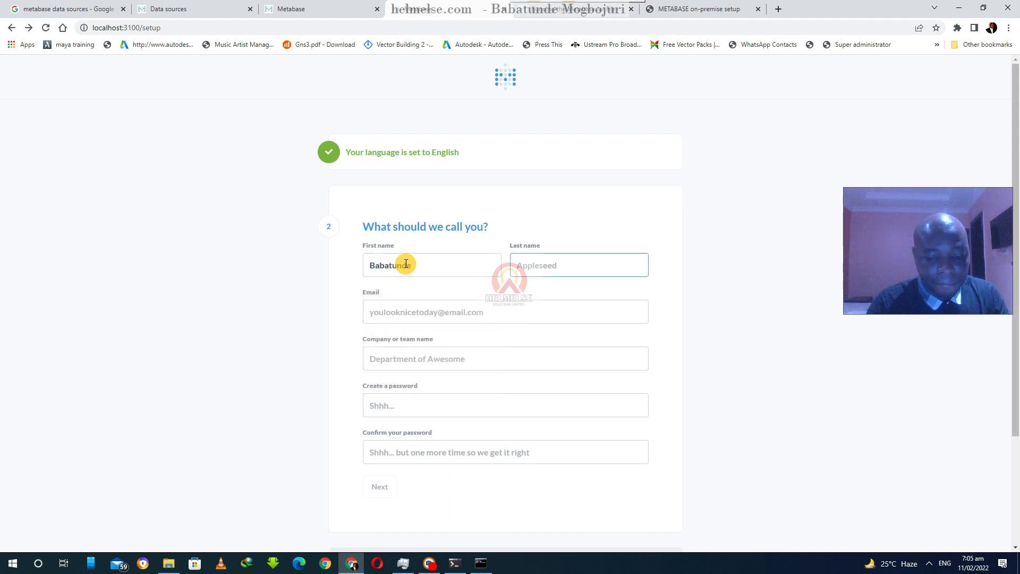
key("Tab")
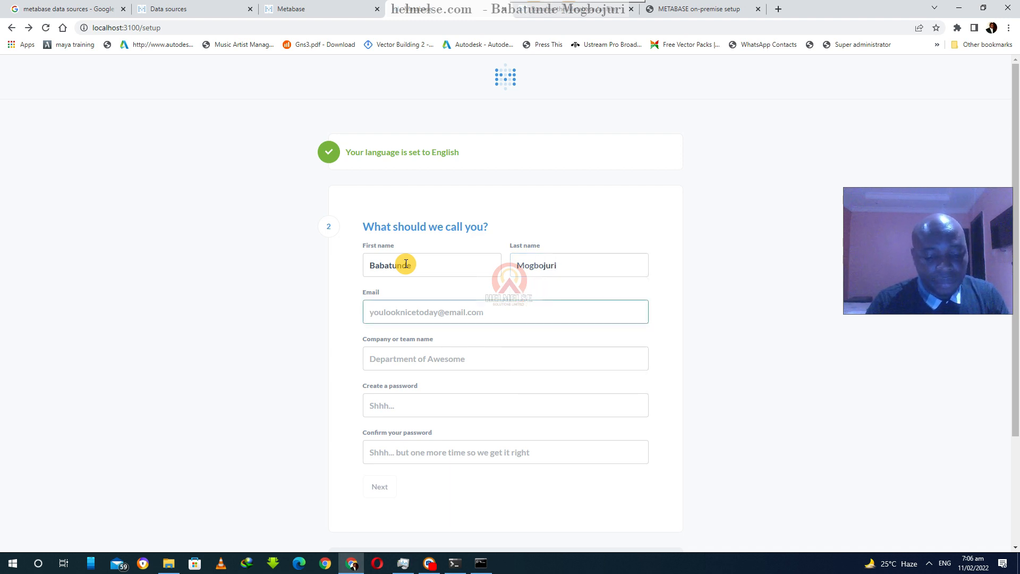
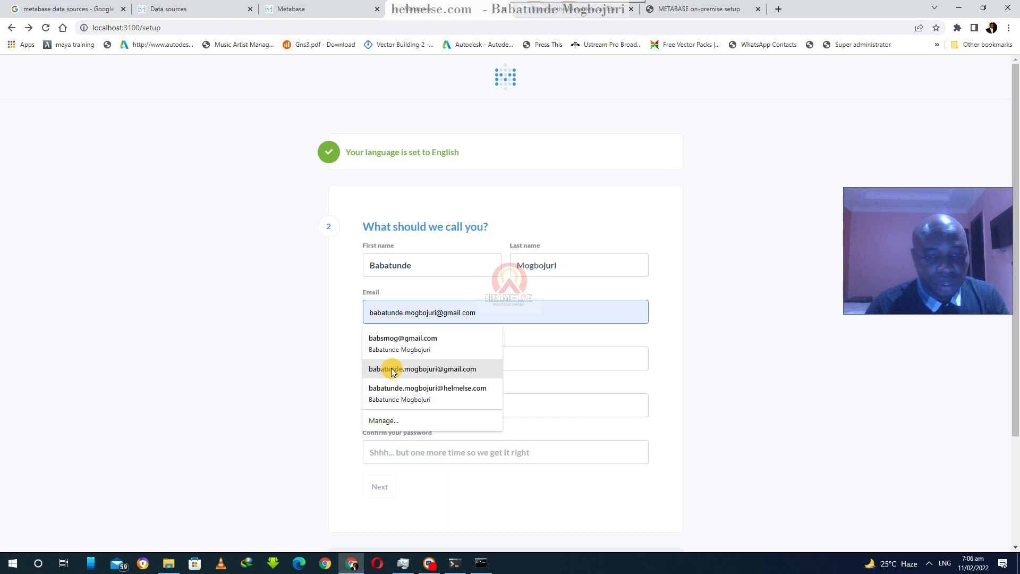
- Fill in the user's e-mail address and set the company or team name to CEO
left_click(391, 370)
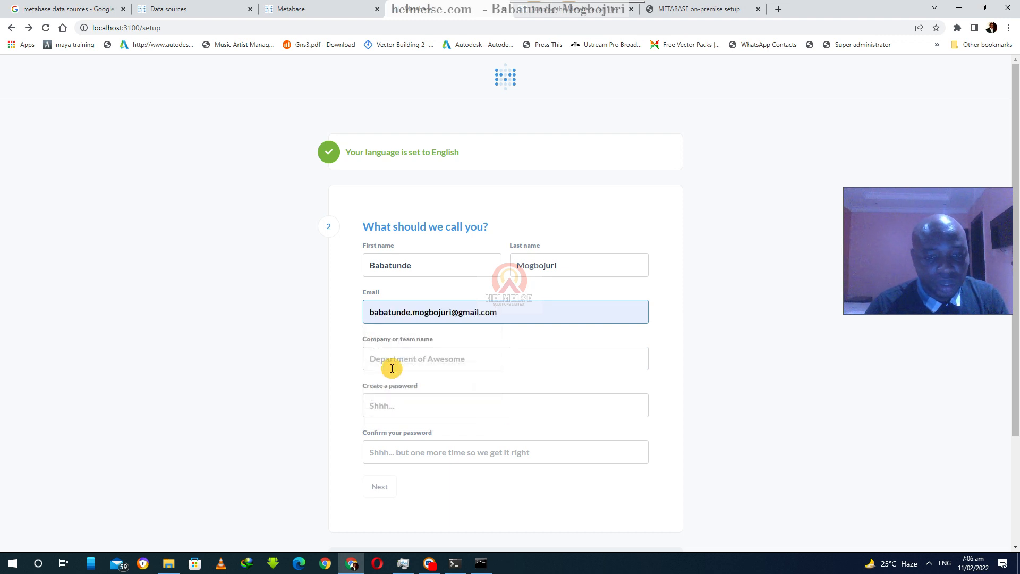
left_click(411, 364)
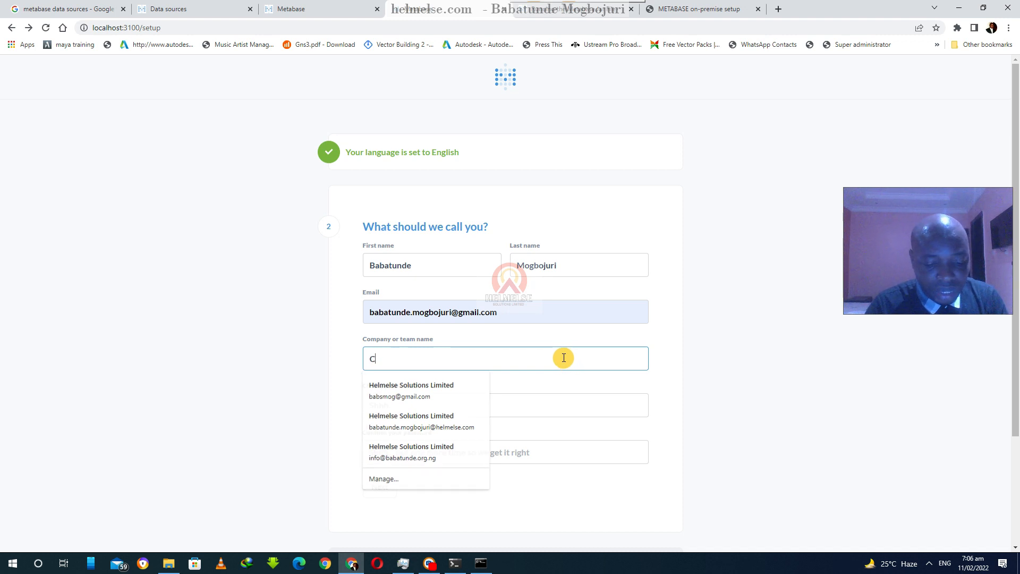
type("CEO")
key("Tab")
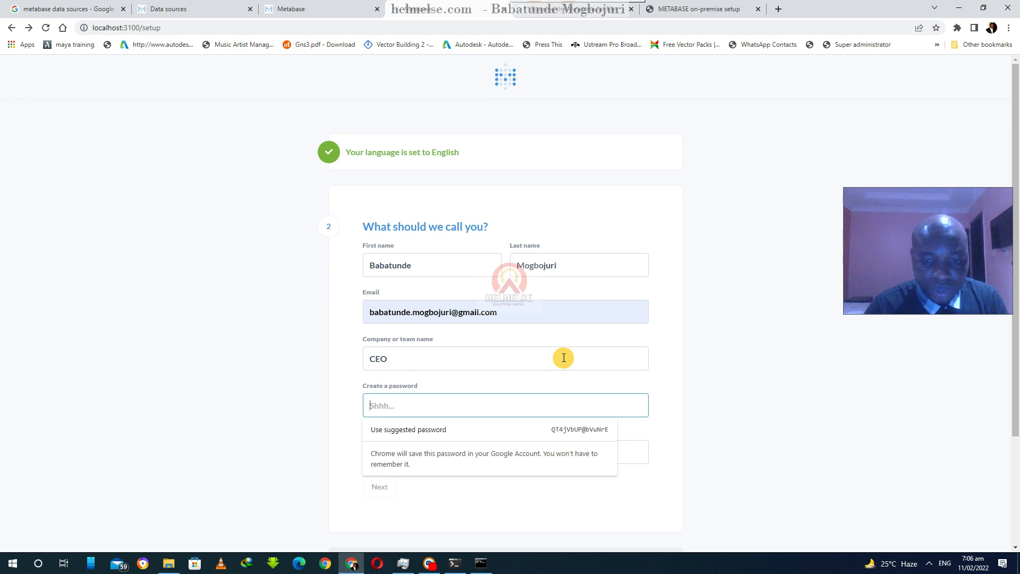
- Enter the account password and confirm it
type("•")
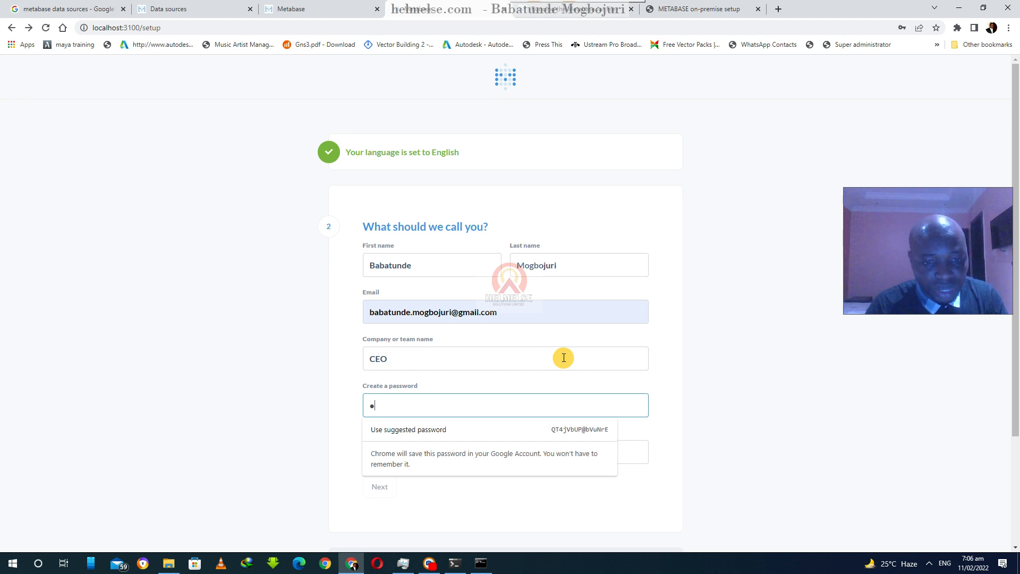
type("•••")
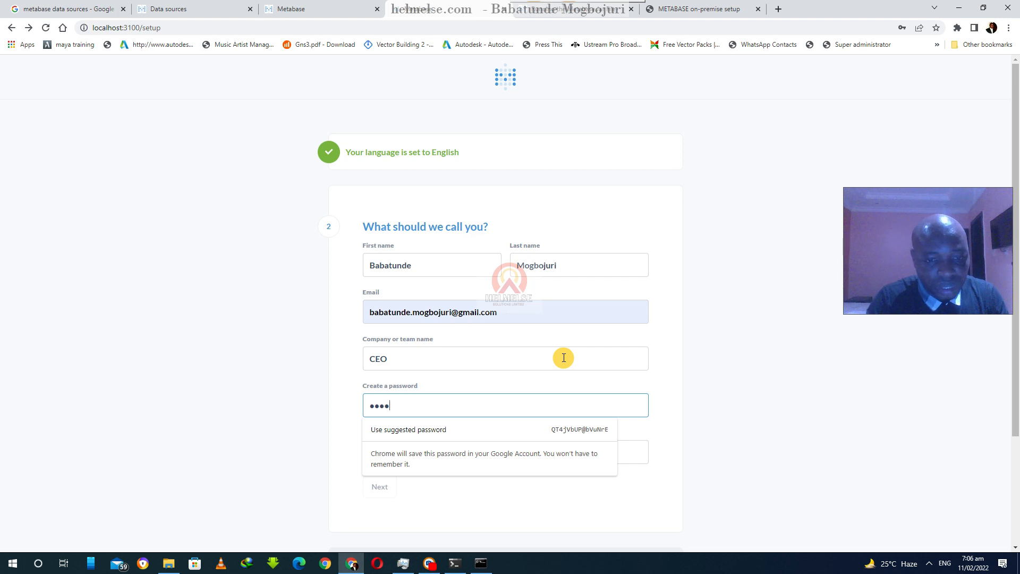
type("•••••••")
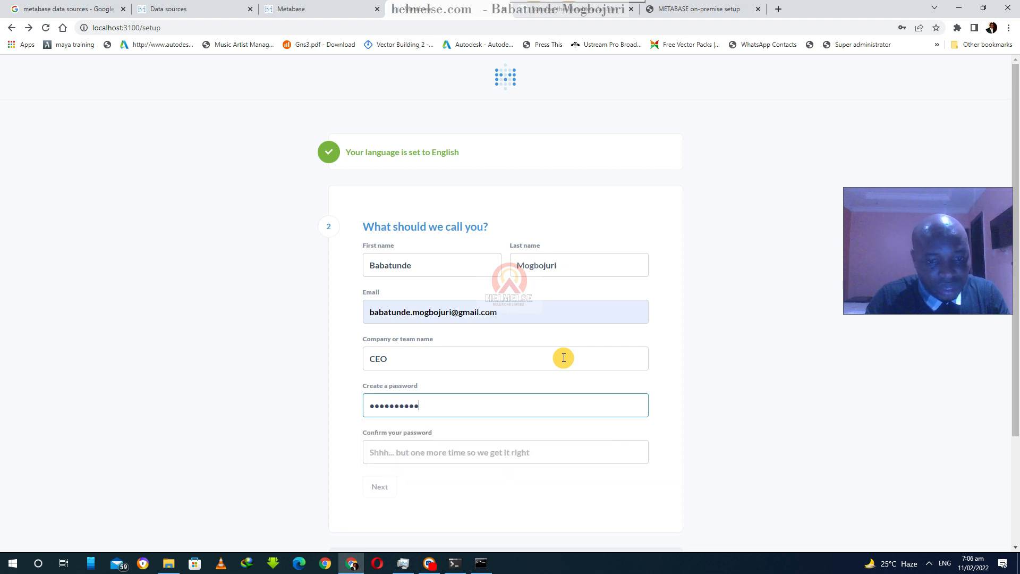
type("••")
key("Tab")
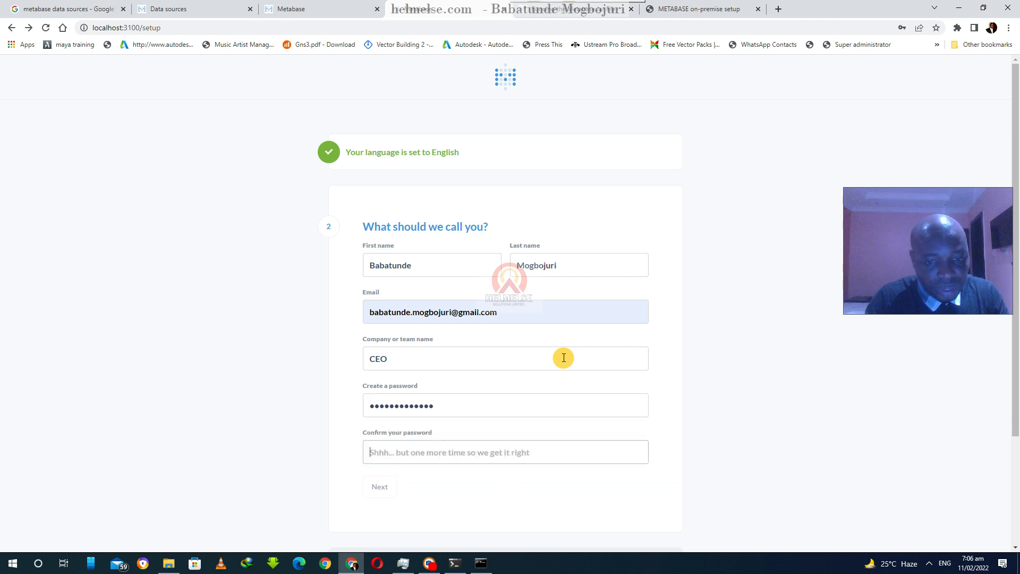
type("•••••••••••••")
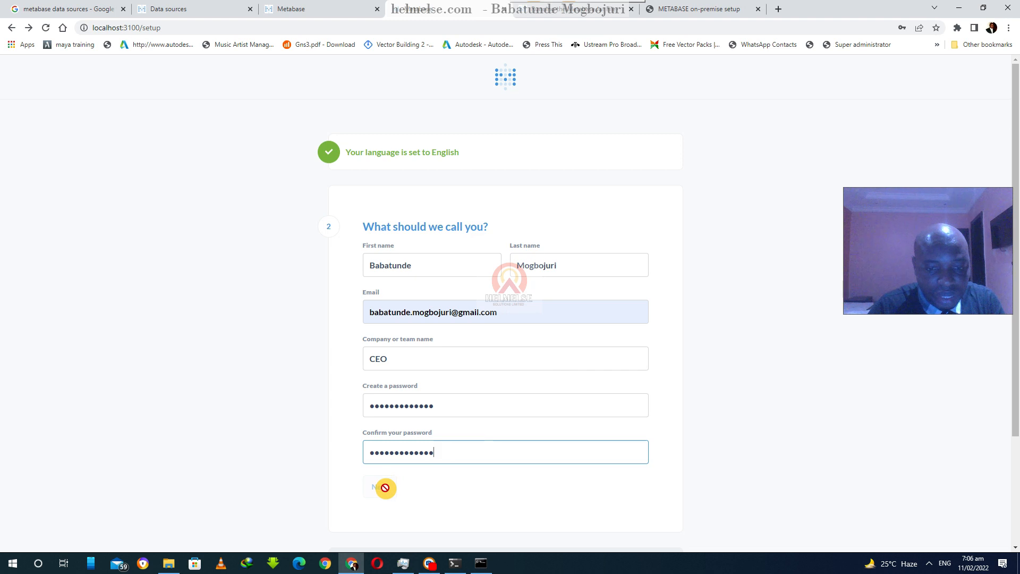
- Re-enter the account password so both entries match, and continue to the next setup stage
left_click(438, 407)
left_click_drag(438, 407, 331, 400)
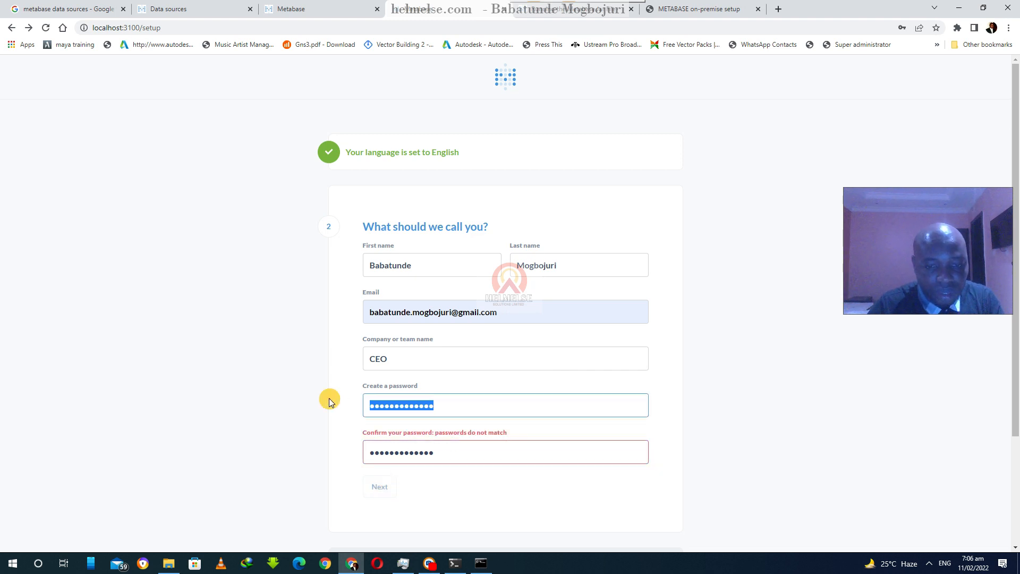
type("•••••••••••")
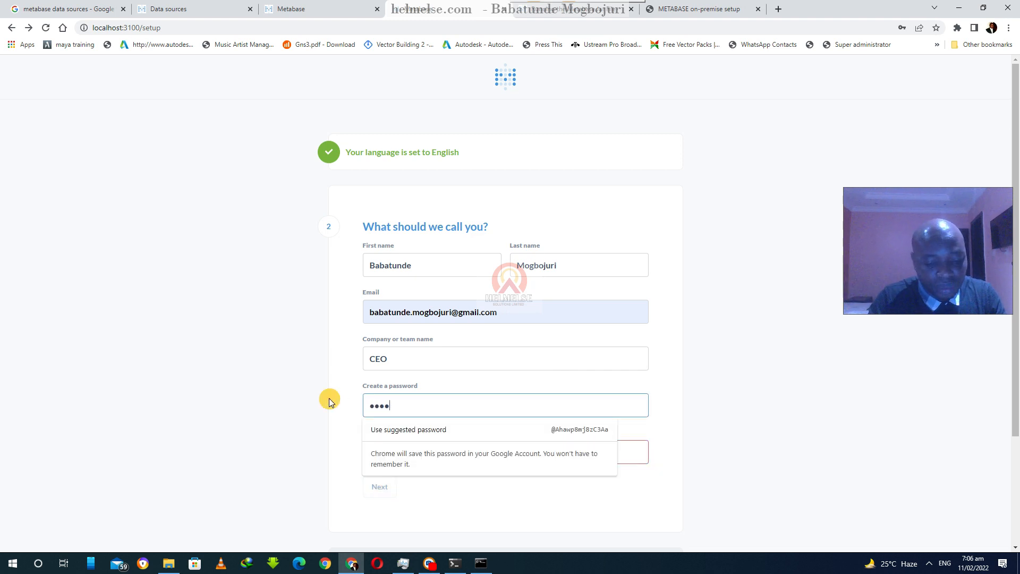
type("••")
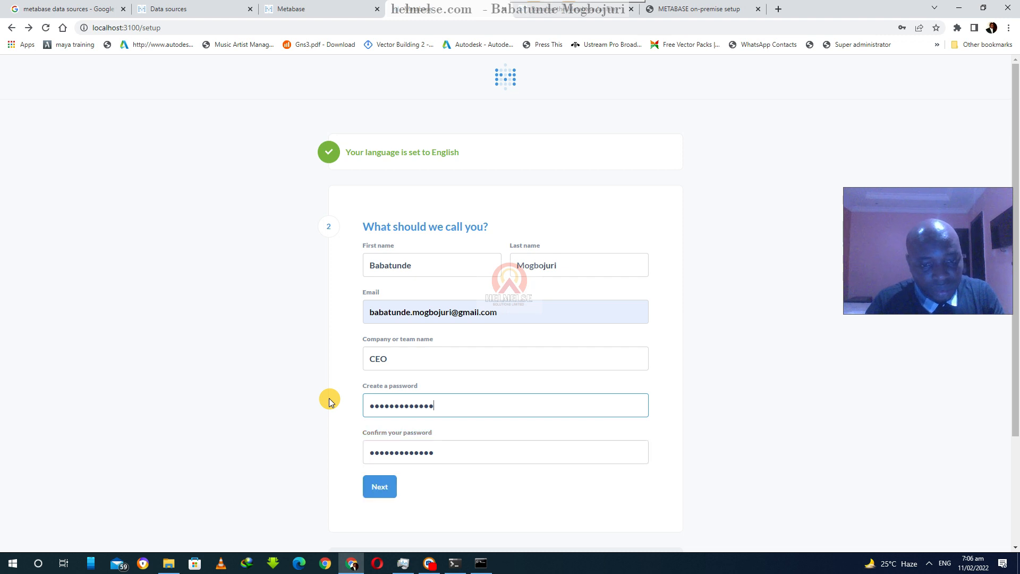
left_click(390, 492)
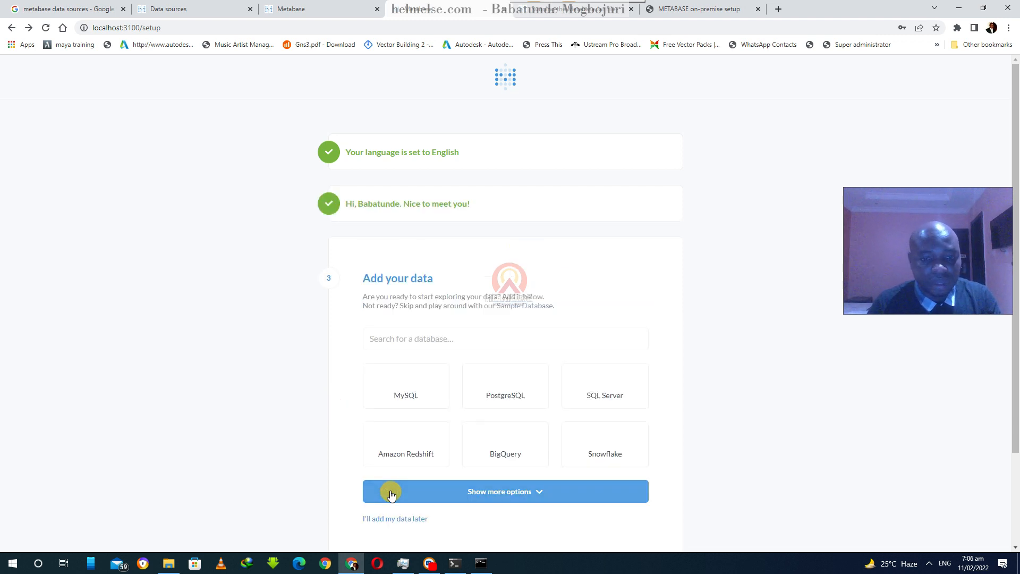
- Choose to add your own data later instead of connecting a database
scroll(391, 479, "down", 2)
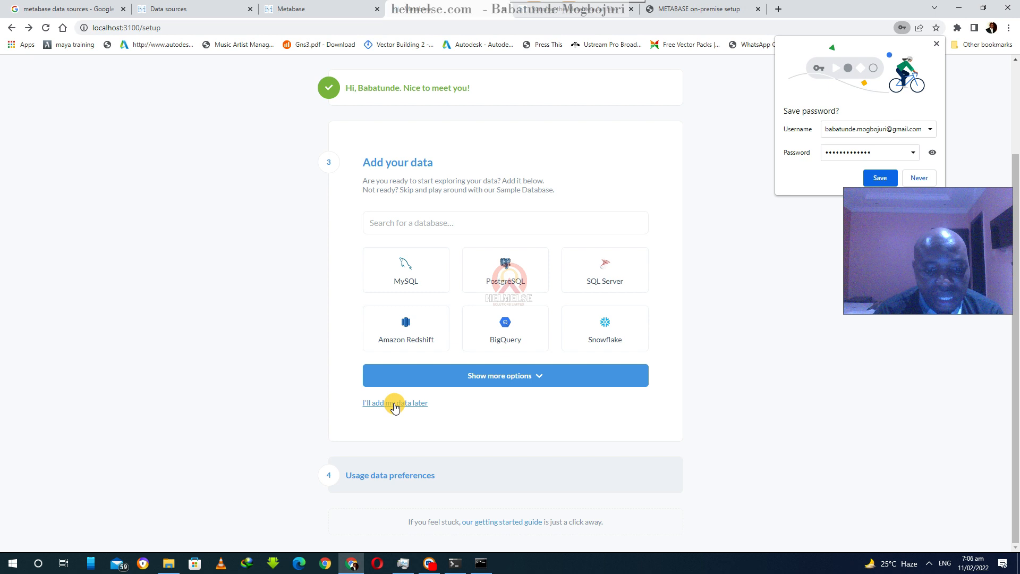
left_click(395, 407)
left_click(394, 404)
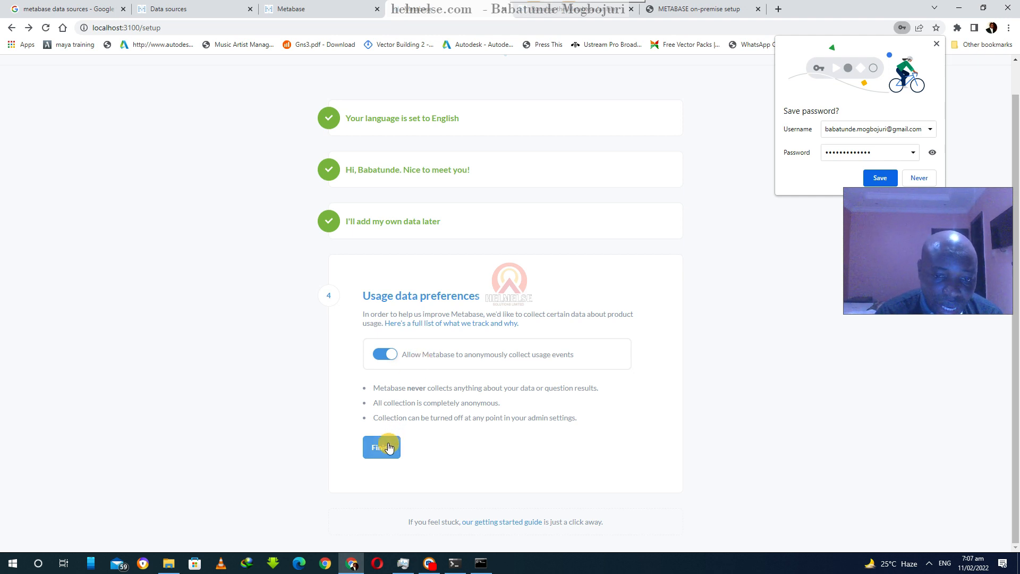
- Turn off anonymous usage event collection and finish the setup
left_click(384, 355)
left_click(388, 428)
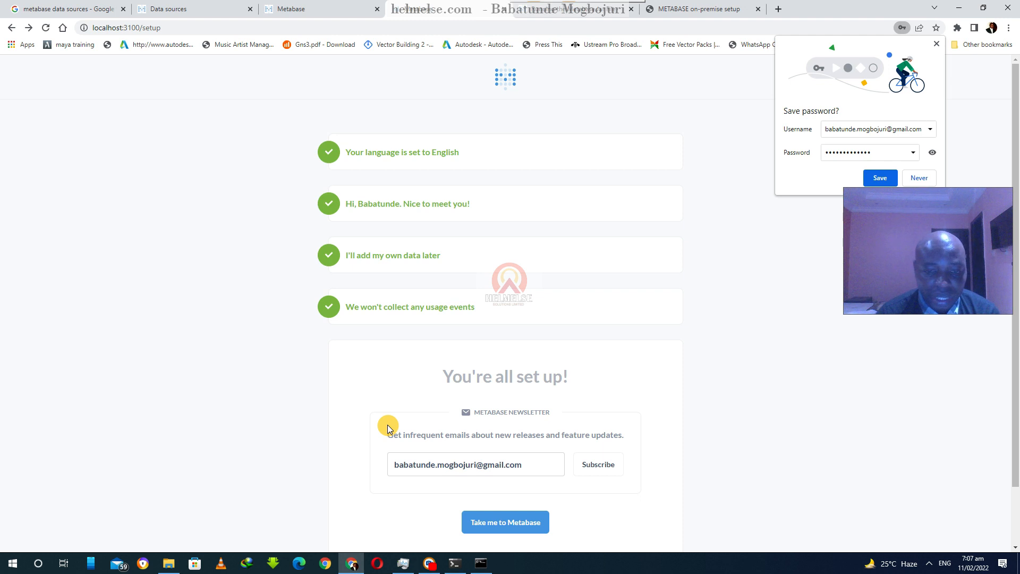
- Subscribe to the Metabase newsletter and enter Metabase
left_click(595, 465)
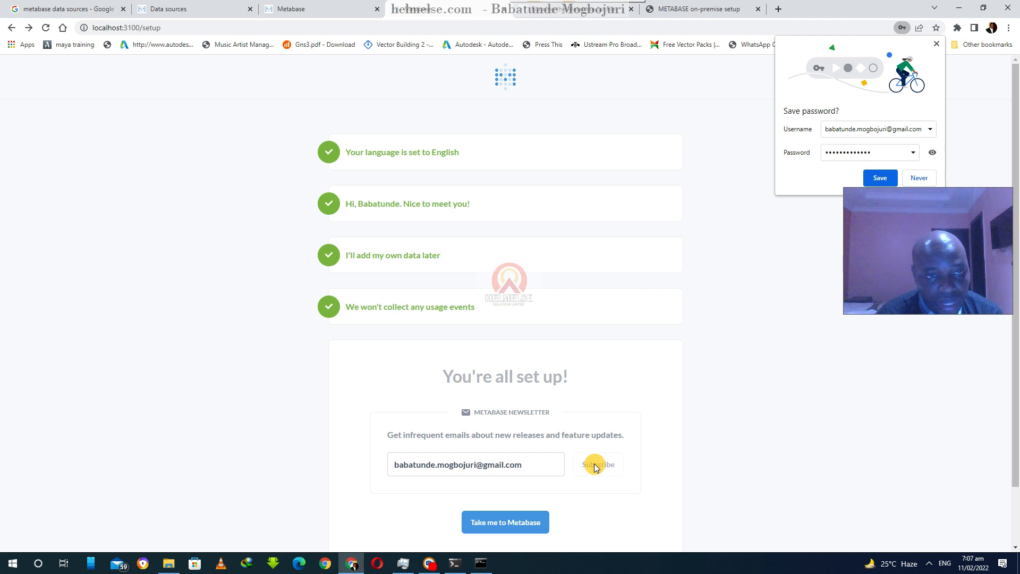
left_click(532, 523)
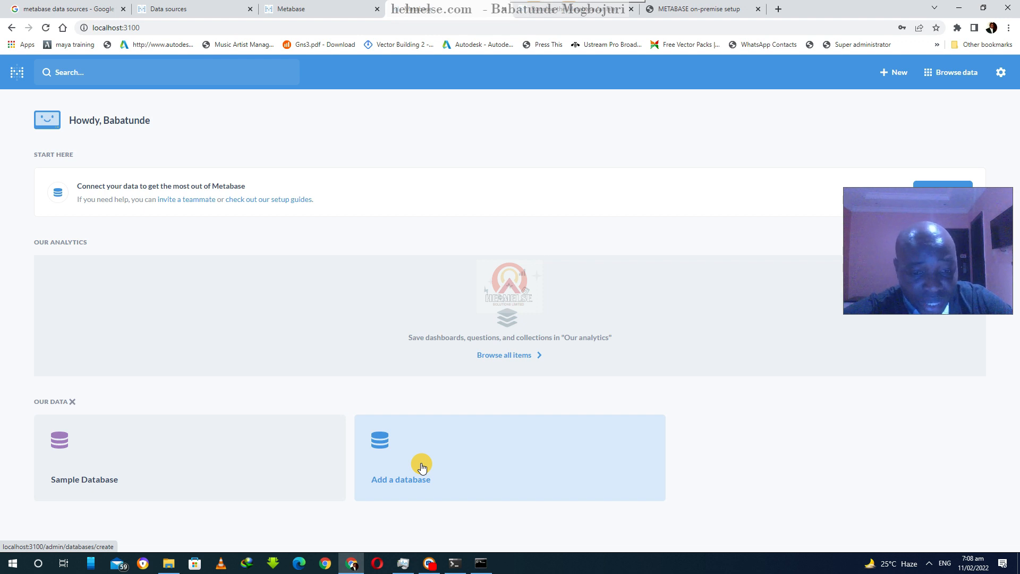
- Browse the Sample Database tables and open the New menu to view its creation options
left_click(78, 481)
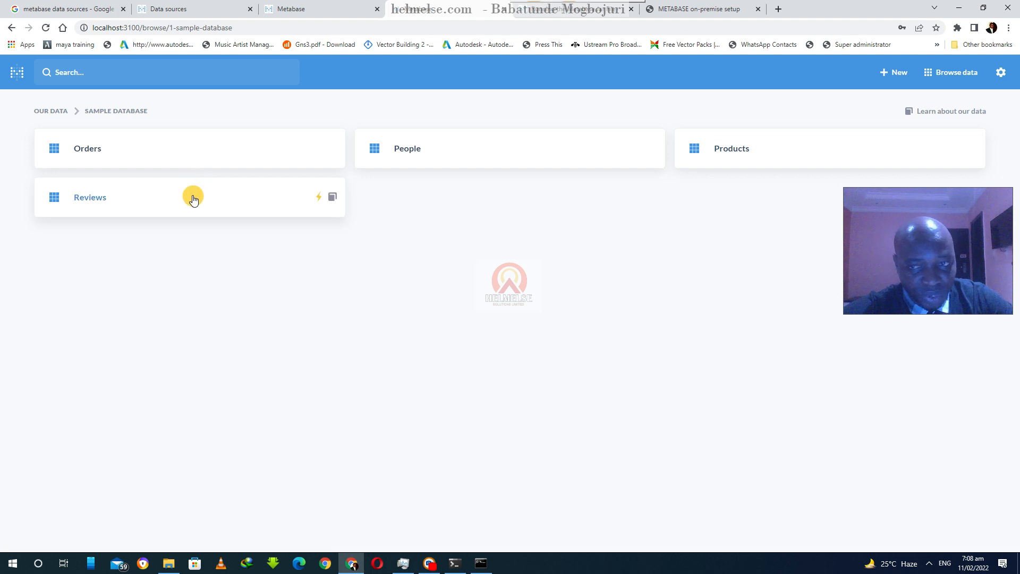
left_click(942, 82)
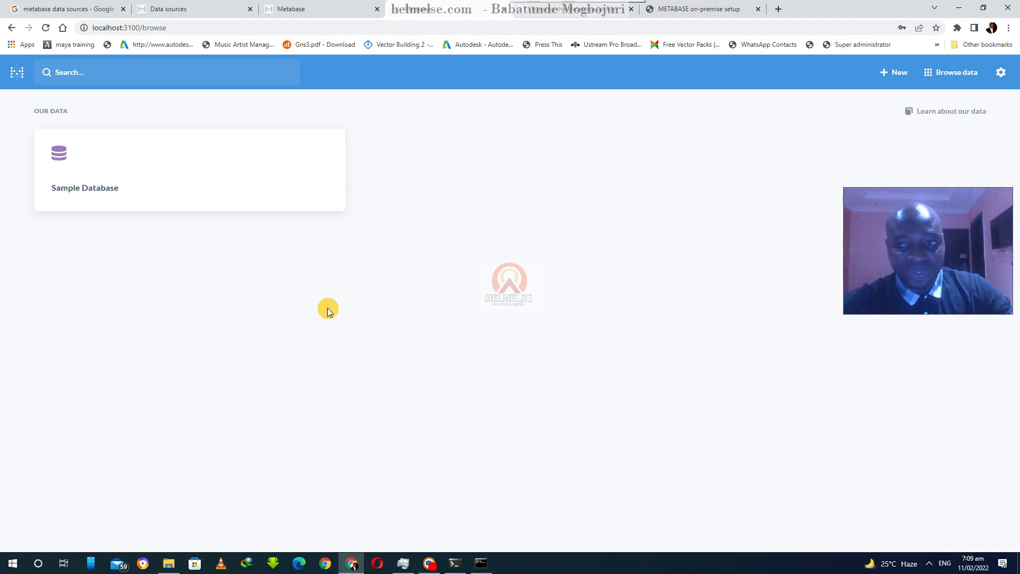
left_click(889, 74)
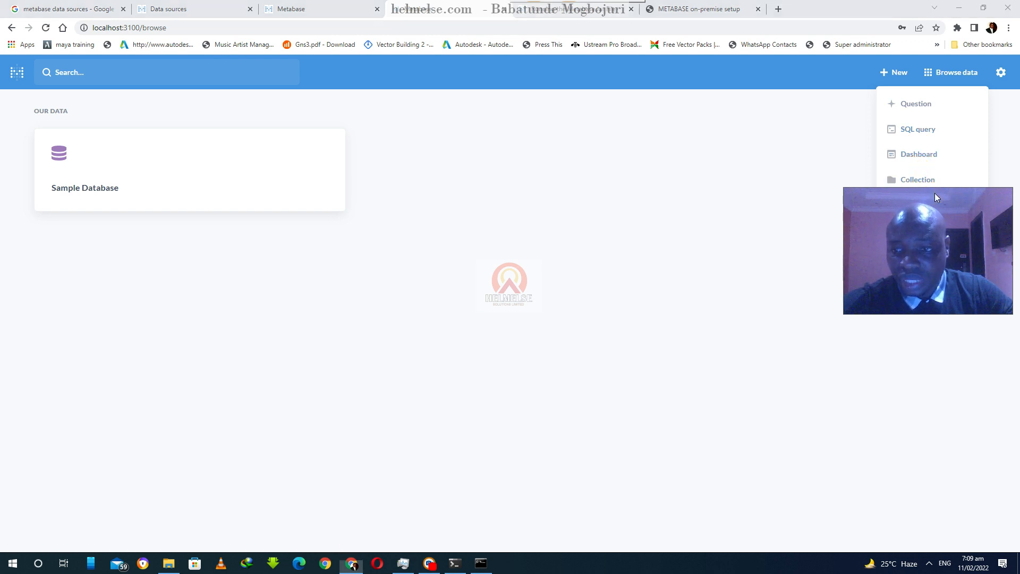
left_click_drag(935, 193, 942, 264)
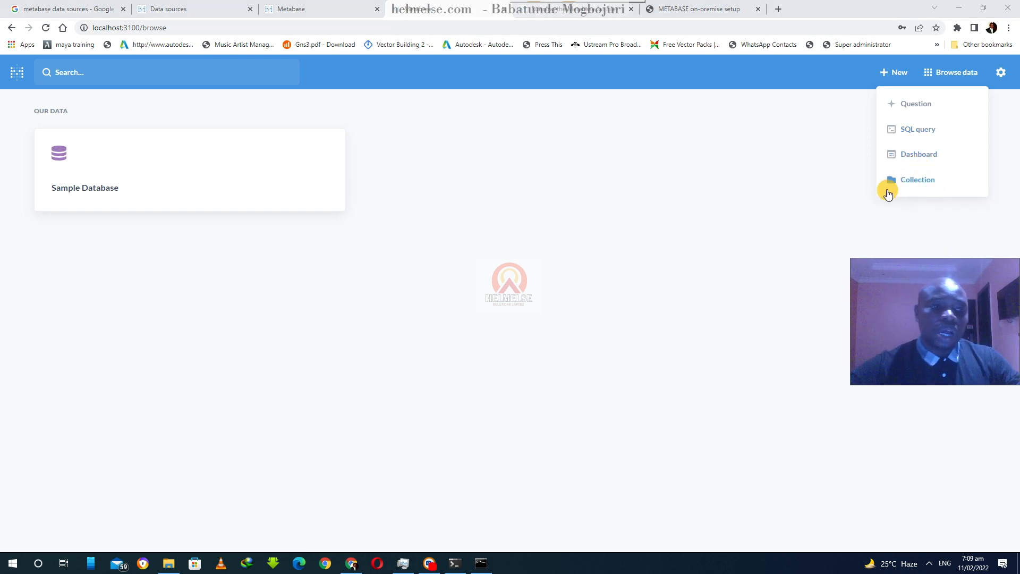